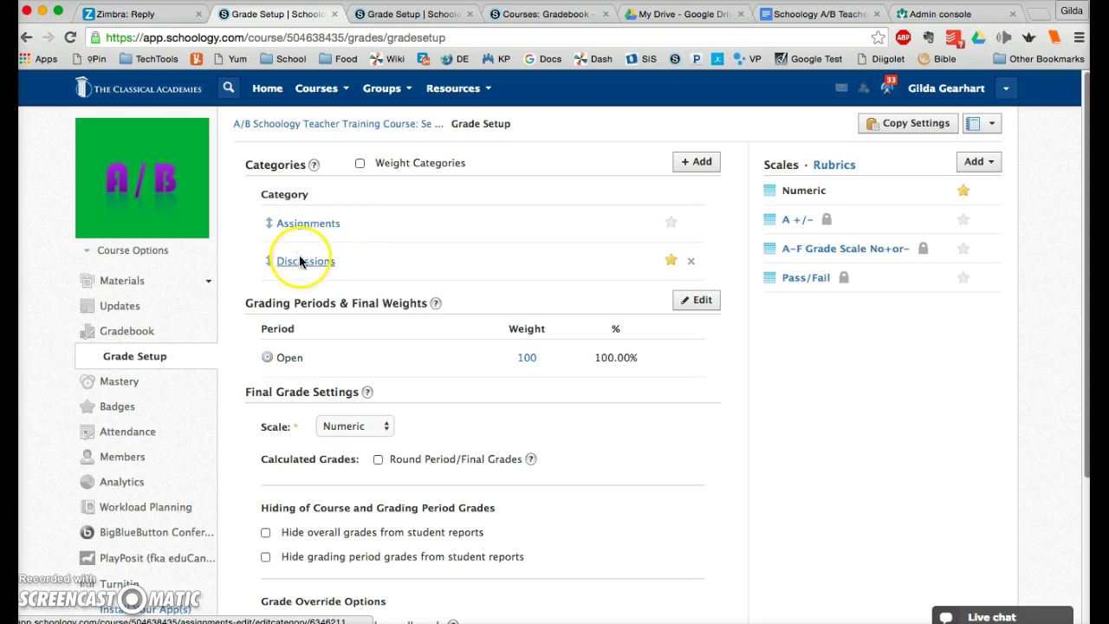
# Create a Quizzes category calculated by total points, dropping 0 lowest scores
pyautogui.click(692, 164)
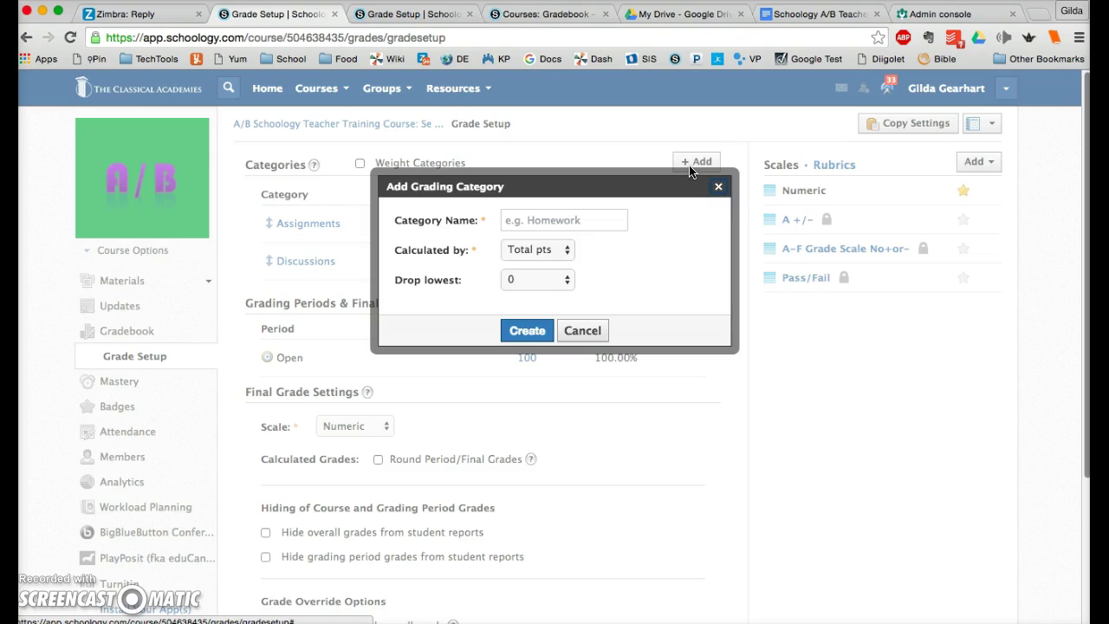
pyautogui.click(603, 218)
pyautogui.write('Quizzes')
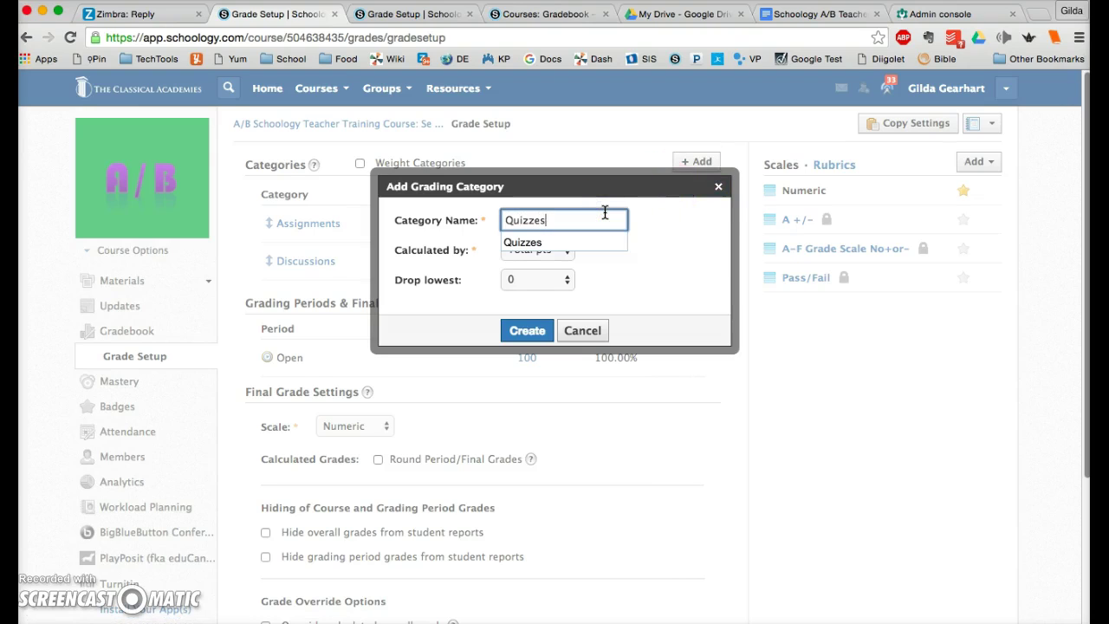
pyautogui.click(713, 248)
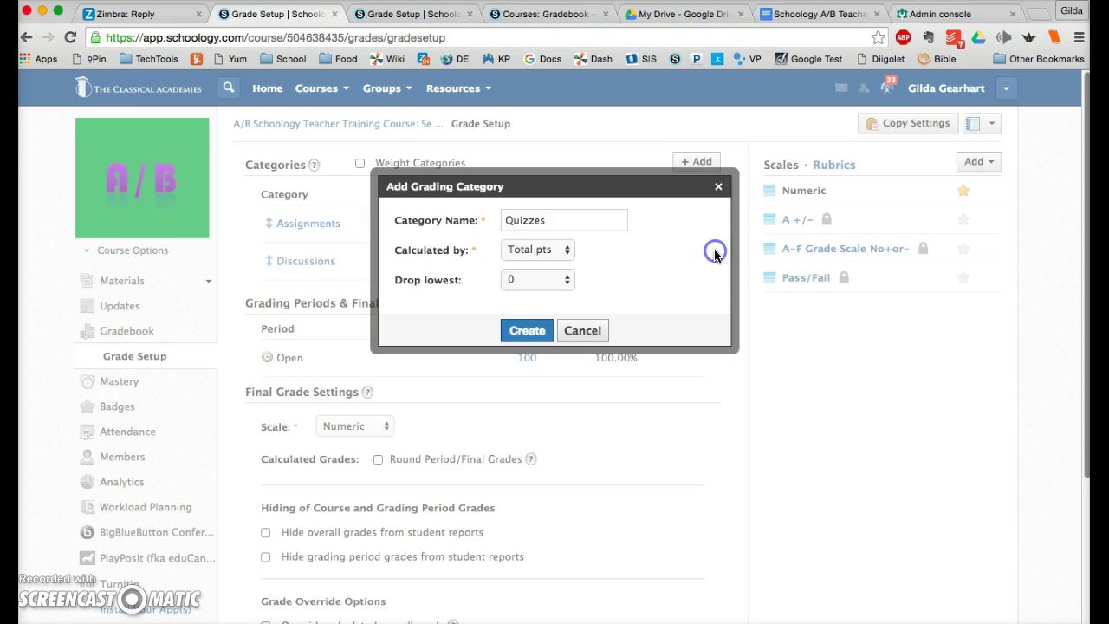
pyautogui.click(565, 250)
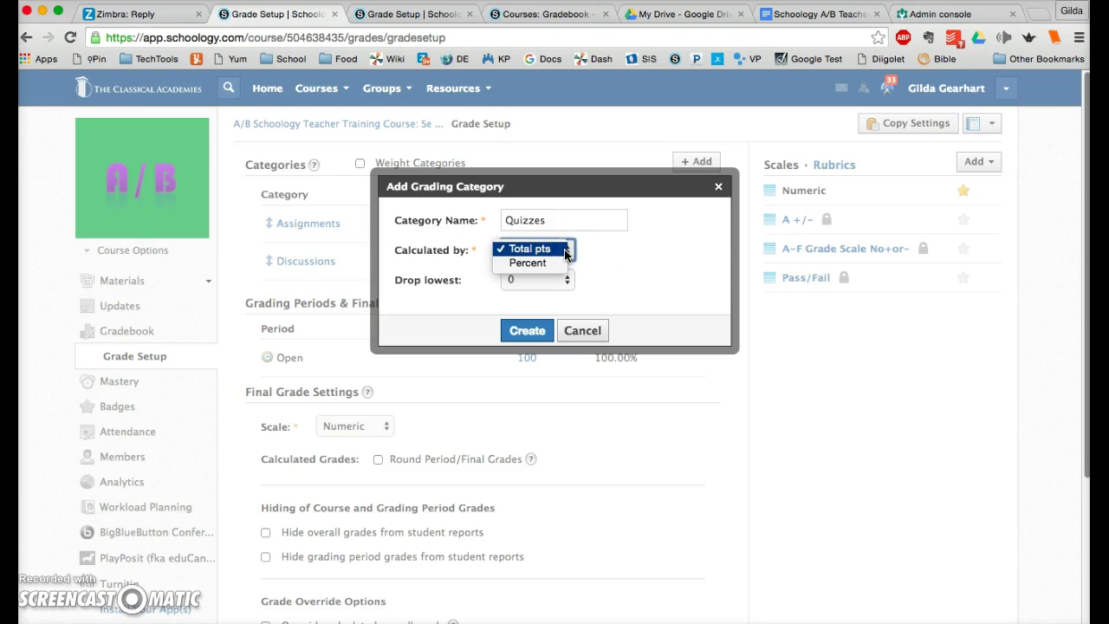
pyautogui.click(631, 249)
pyautogui.click(559, 284)
pyautogui.click(559, 284)
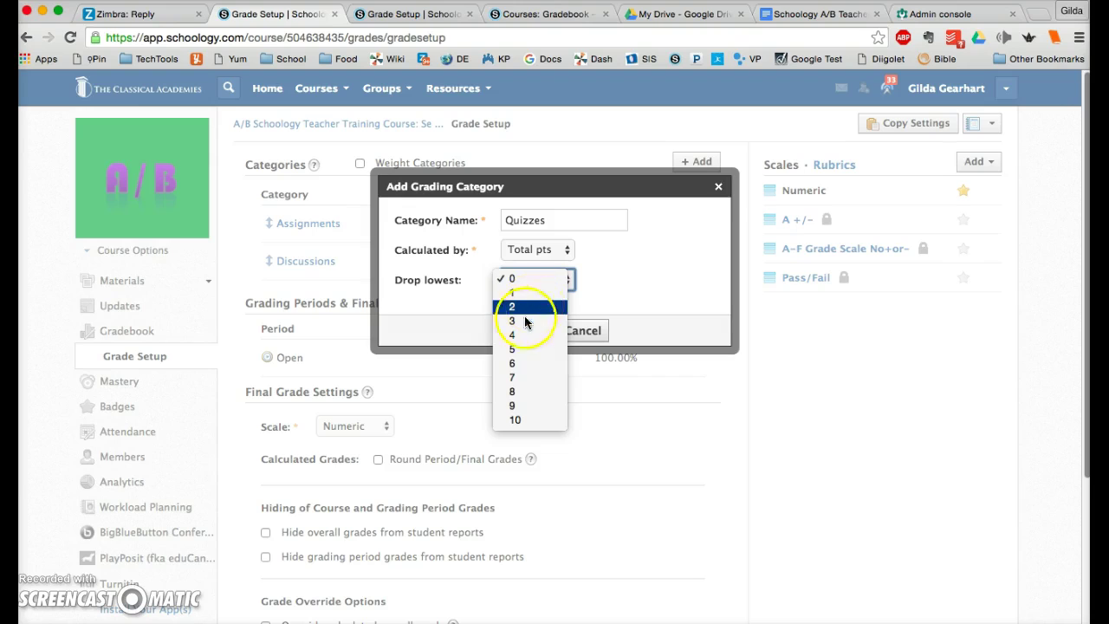
pyautogui.click(688, 286)
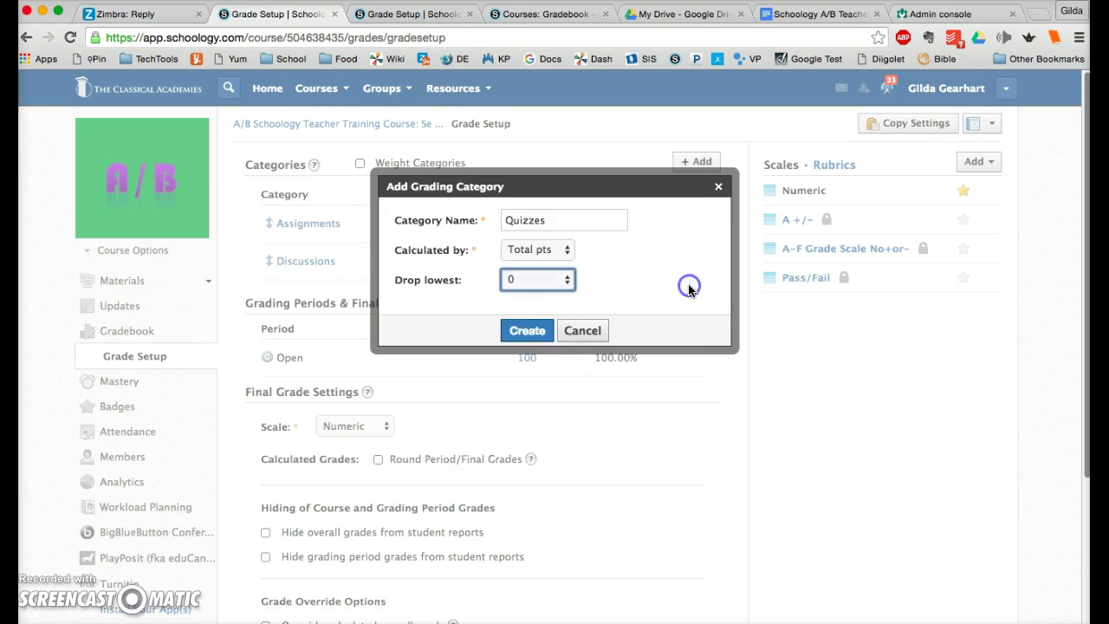
pyautogui.click(530, 332)
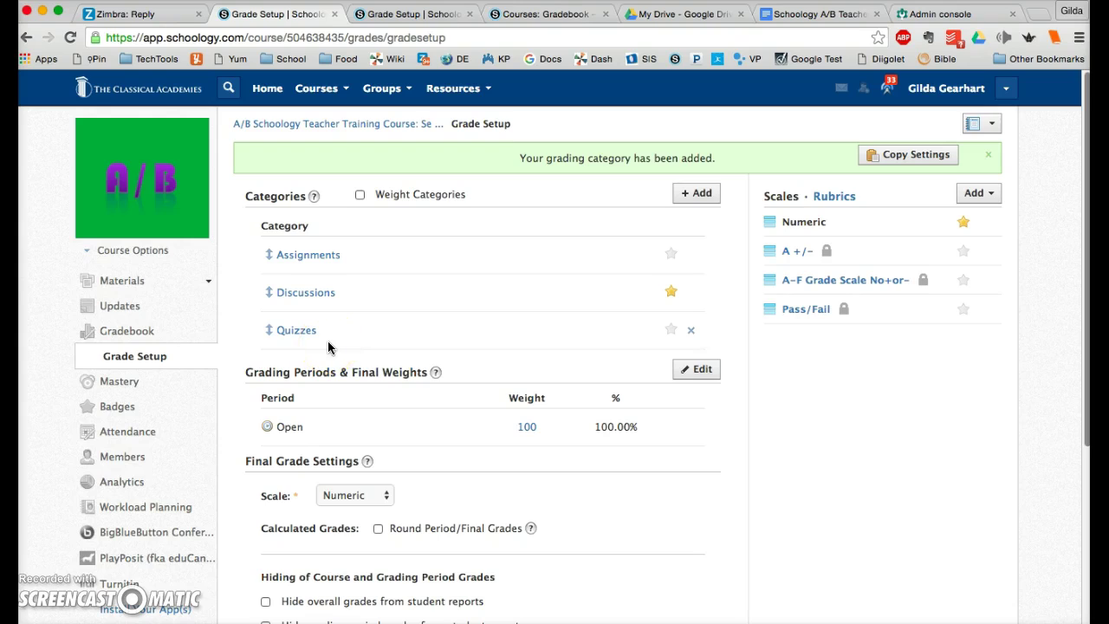
# Turn on category weighting and enter weights 100, 100 and 25
pyautogui.click(360, 195)
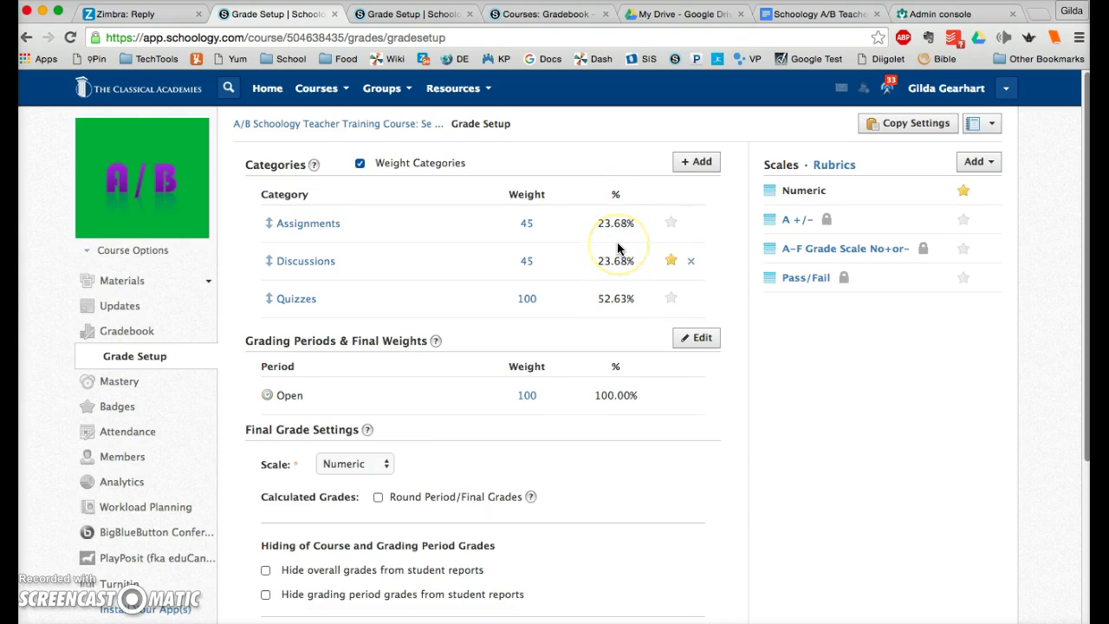
pyautogui.click(532, 222)
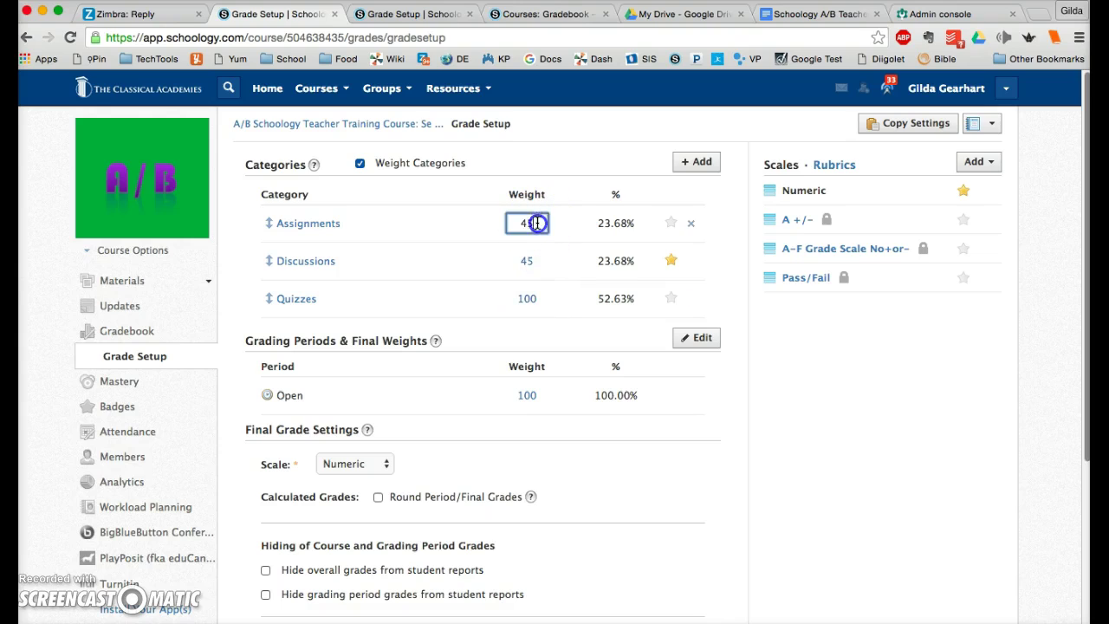
pyautogui.press('BackSpace')
pyautogui.press('BackSpace')
pyautogui.write('100')
pyautogui.click(536, 258)
pyautogui.press('BackSpace')
pyautogui.press('BackSpace')
pyautogui.write('100')
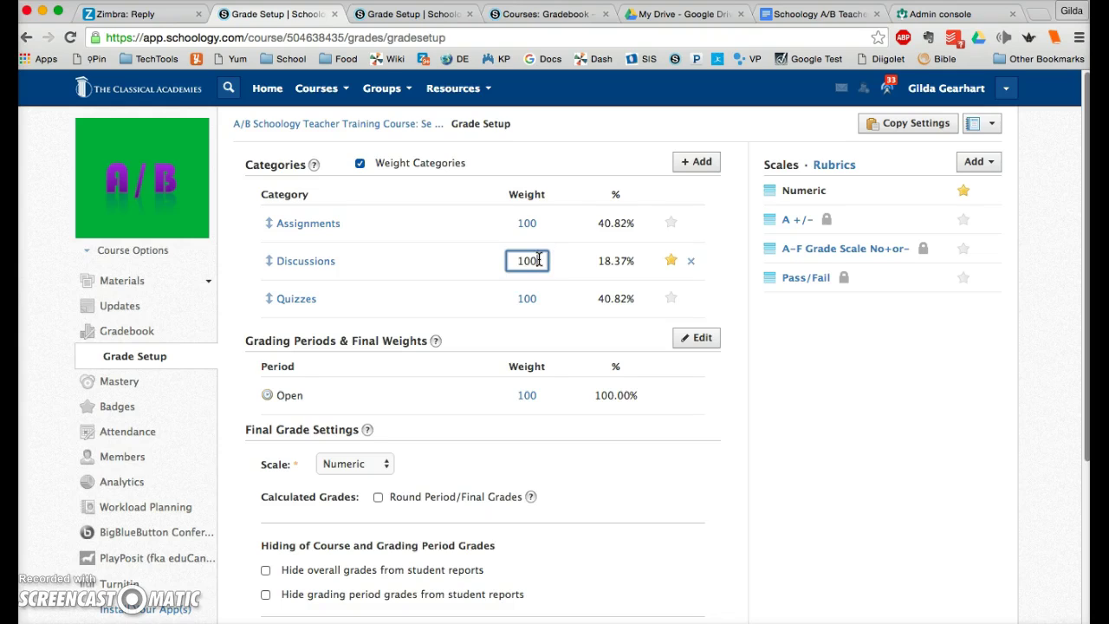
pyautogui.click(536, 299)
pyautogui.press('BackSpace')
pyautogui.press('BackSpace')
pyautogui.press('BackSpace')
pyautogui.write('25')
pyautogui.click(657, 125)
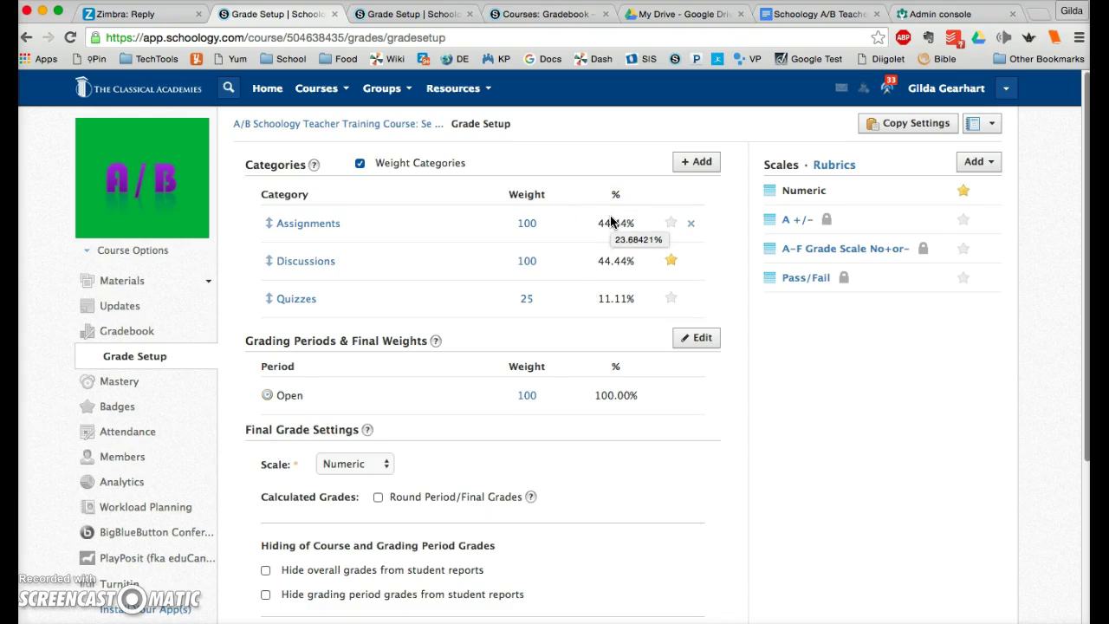
# Correct the weights to 45 for Assignments, 45 for Discussions and 10 for Quizzes
pyautogui.click(530, 223)
pyautogui.click(541, 223)
pyautogui.press('BackSpace')
pyautogui.press('BackSpace')
pyautogui.press('BackSpace')
pyautogui.write('45')
pyautogui.click(529, 258)
pyautogui.click(538, 260)
pyautogui.press('BackSpace')
pyautogui.press('BackSpace')
pyautogui.press('BackSpace')
pyautogui.write('45')
pyautogui.click(546, 298)
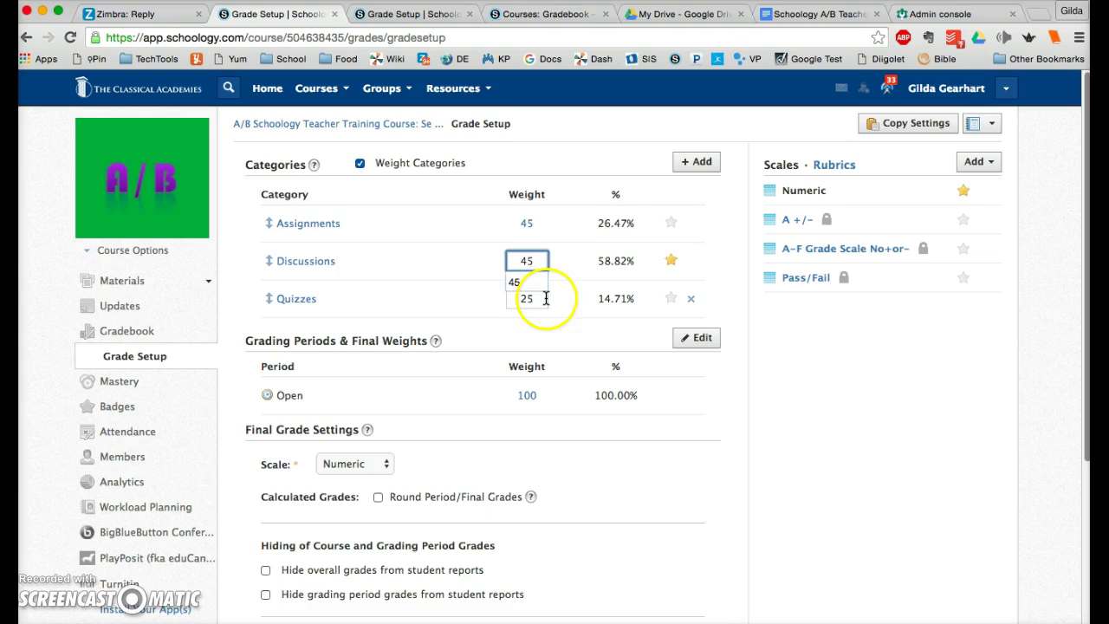
pyautogui.press('BackSpace')
pyautogui.press('BackSpace')
pyautogui.write('10')
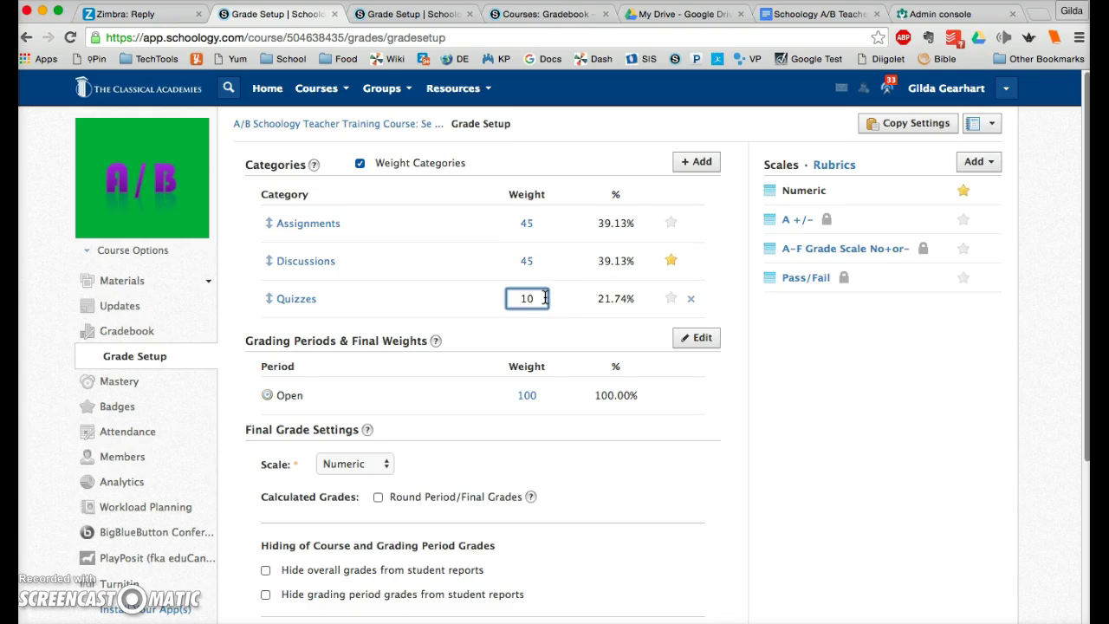
pyautogui.click(584, 132)
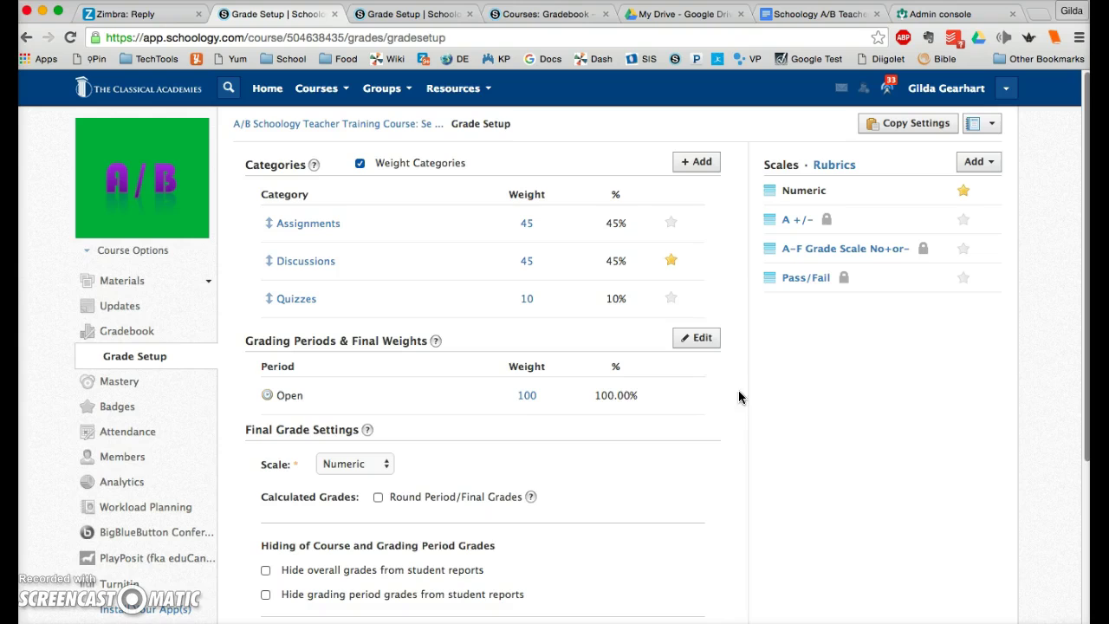
pyautogui.click(675, 226)
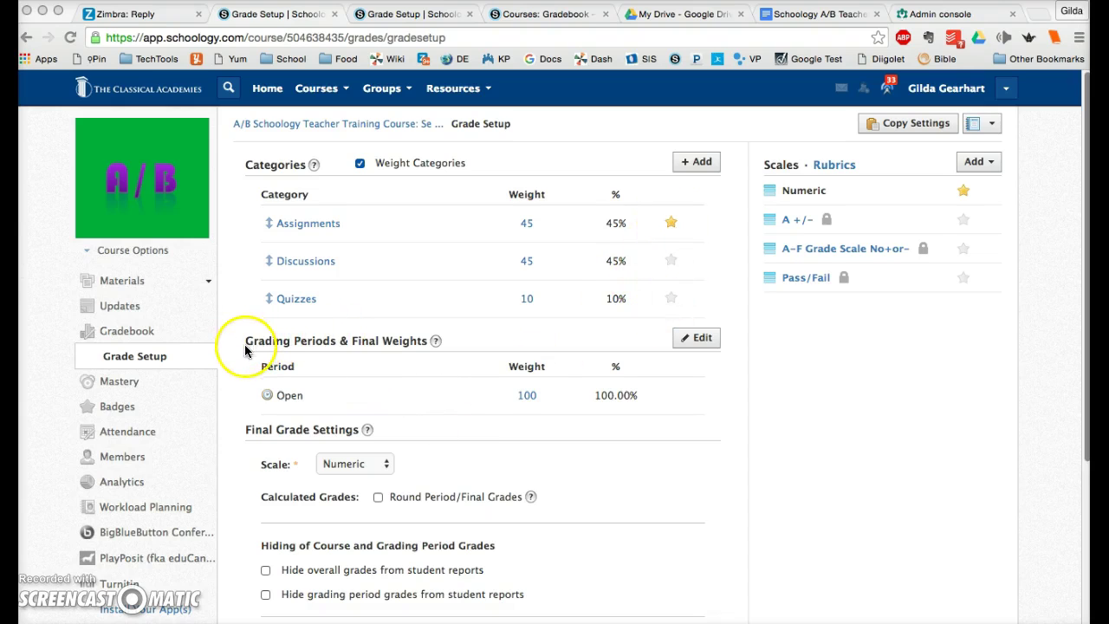
pyautogui.scroll(-1, 263, 378)
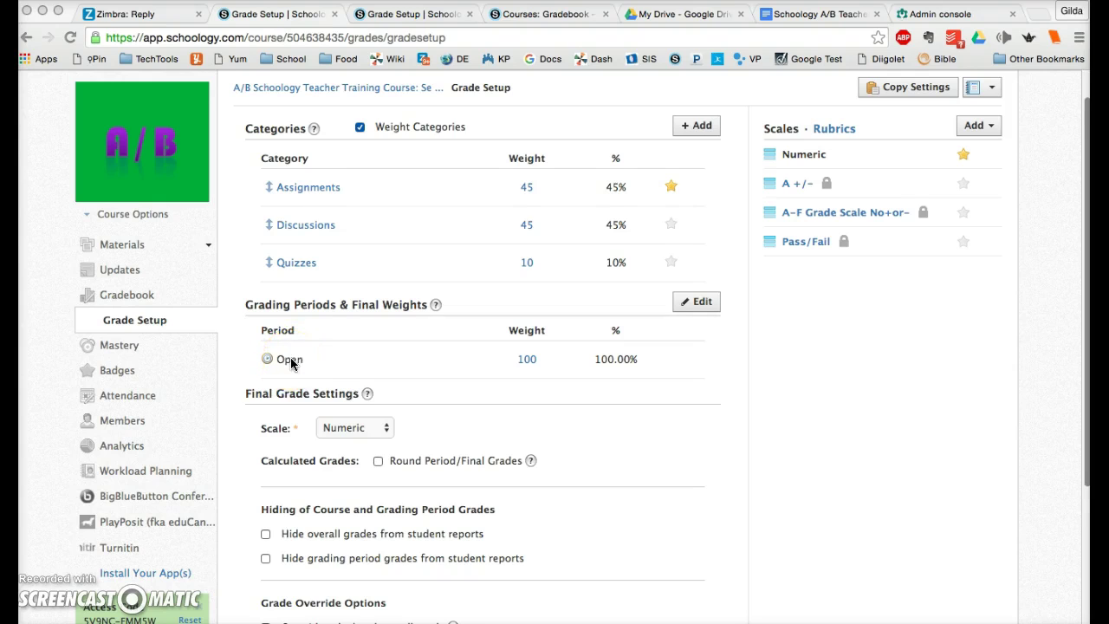
pyautogui.scroll(-1, 291, 363)
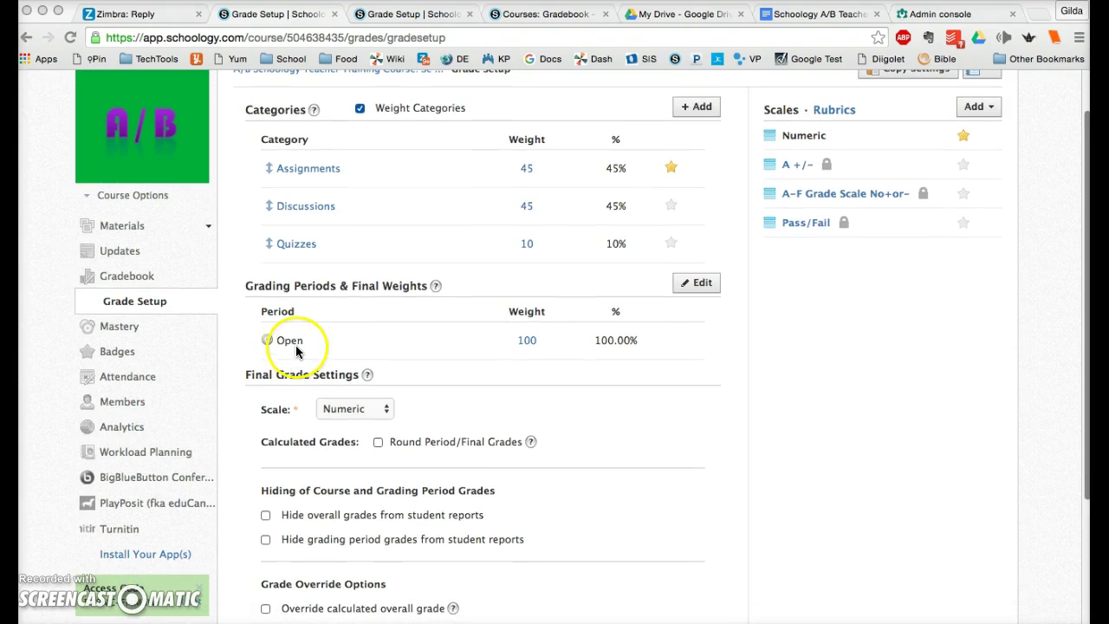
pyautogui.scroll(-2, 293, 360)
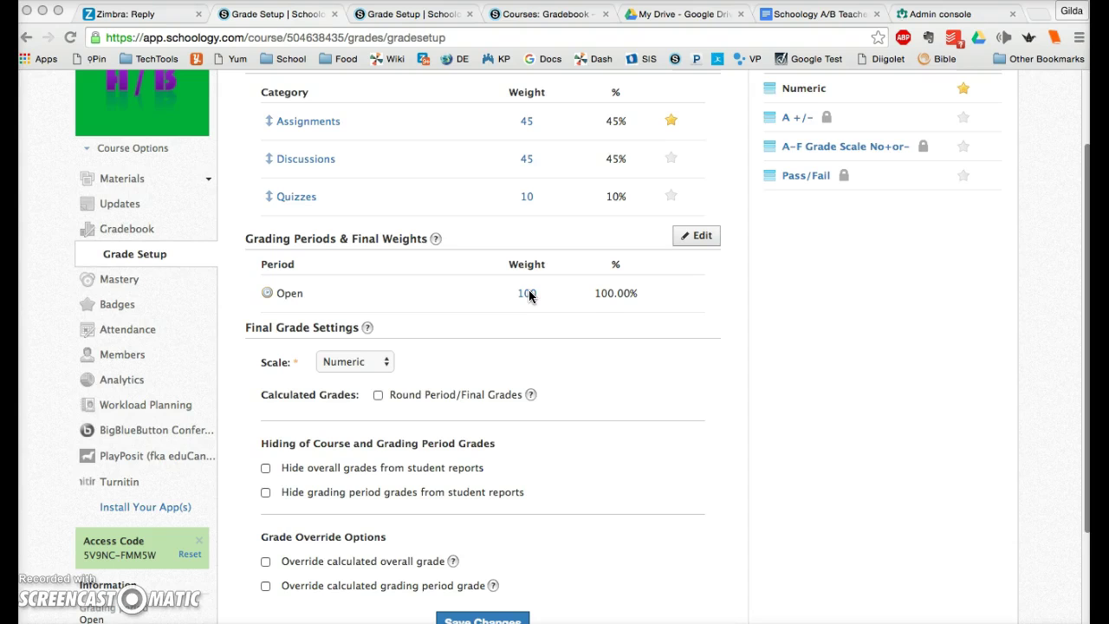
pyautogui.scroll(-5, 529, 295)
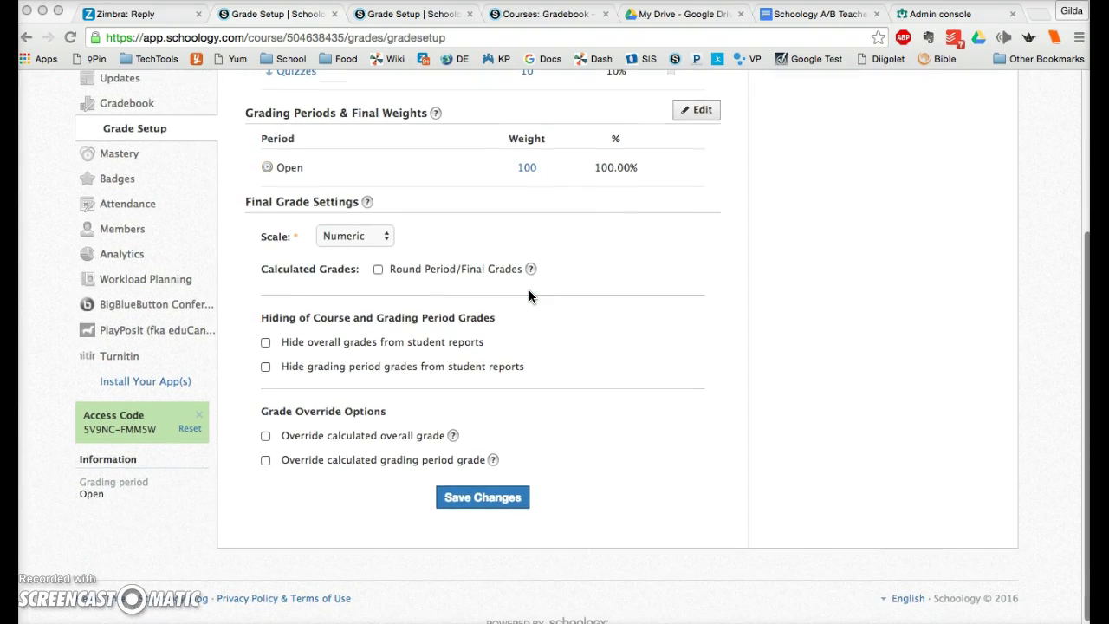
# Pick the A-F Grade scale, round period/final grades, and hide overall grades from student reports
pyautogui.click(385, 239)
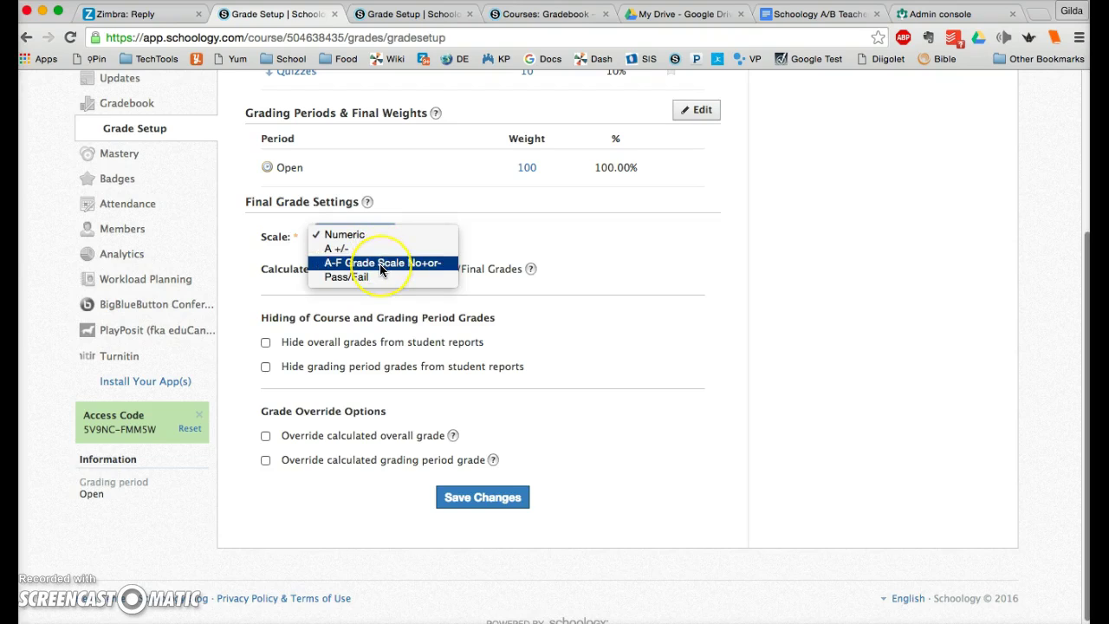
pyautogui.click(430, 271)
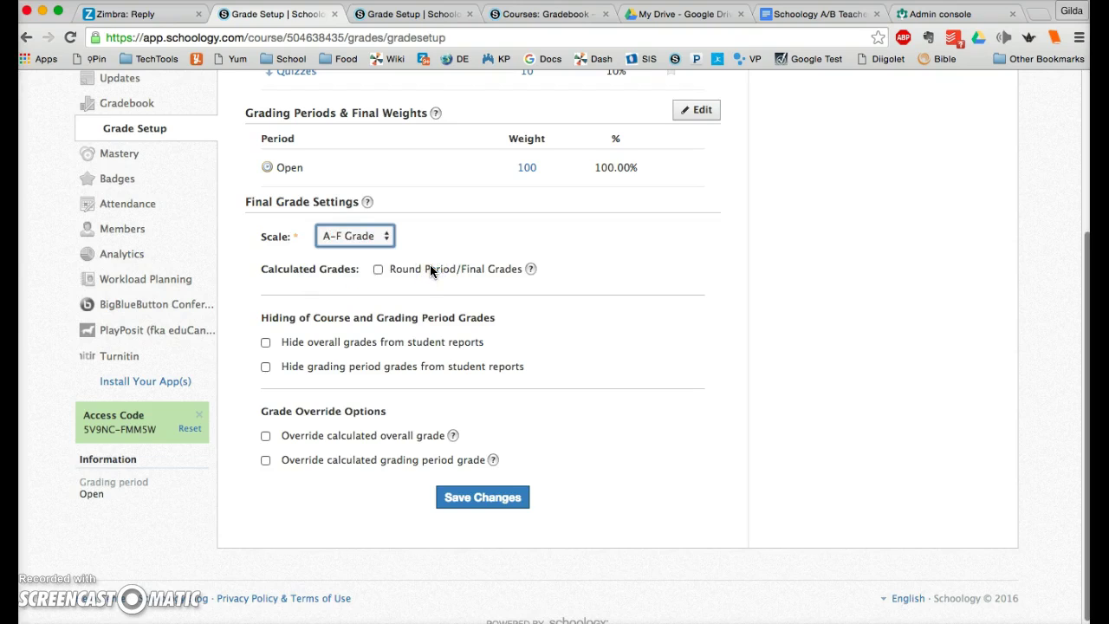
pyautogui.click(379, 270)
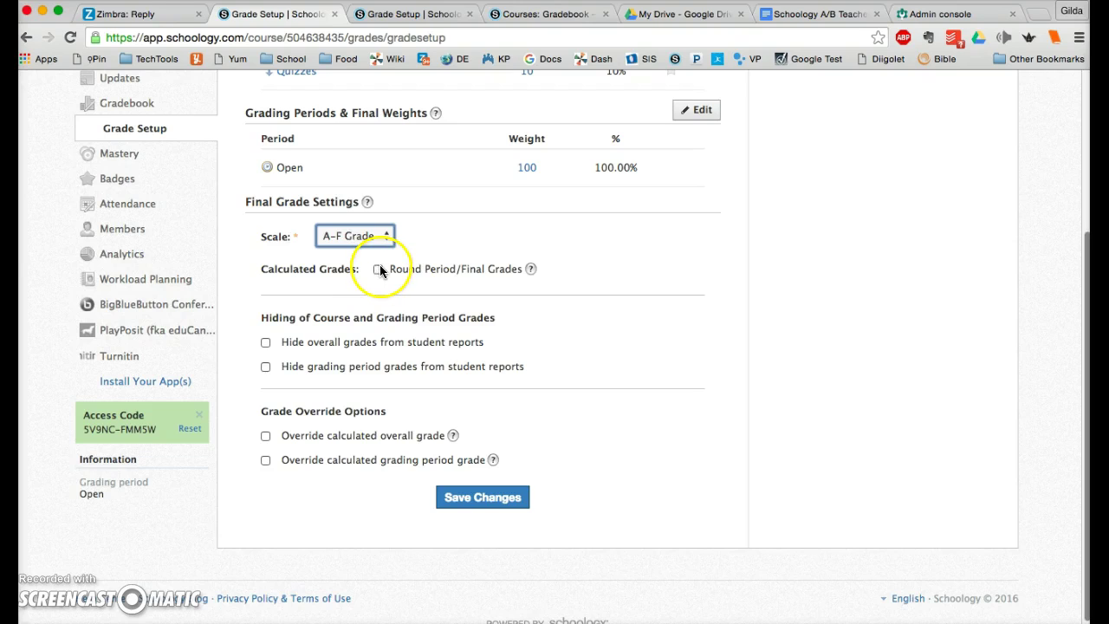
pyautogui.click(379, 270)
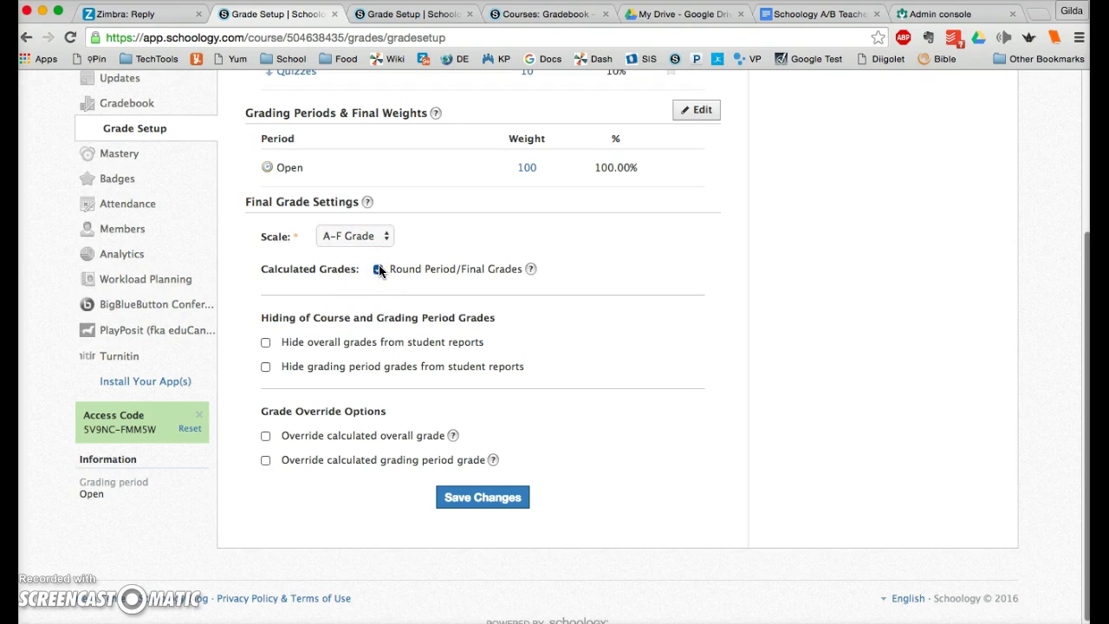
pyautogui.scroll(-1, 614, 302)
pyautogui.click(265, 342)
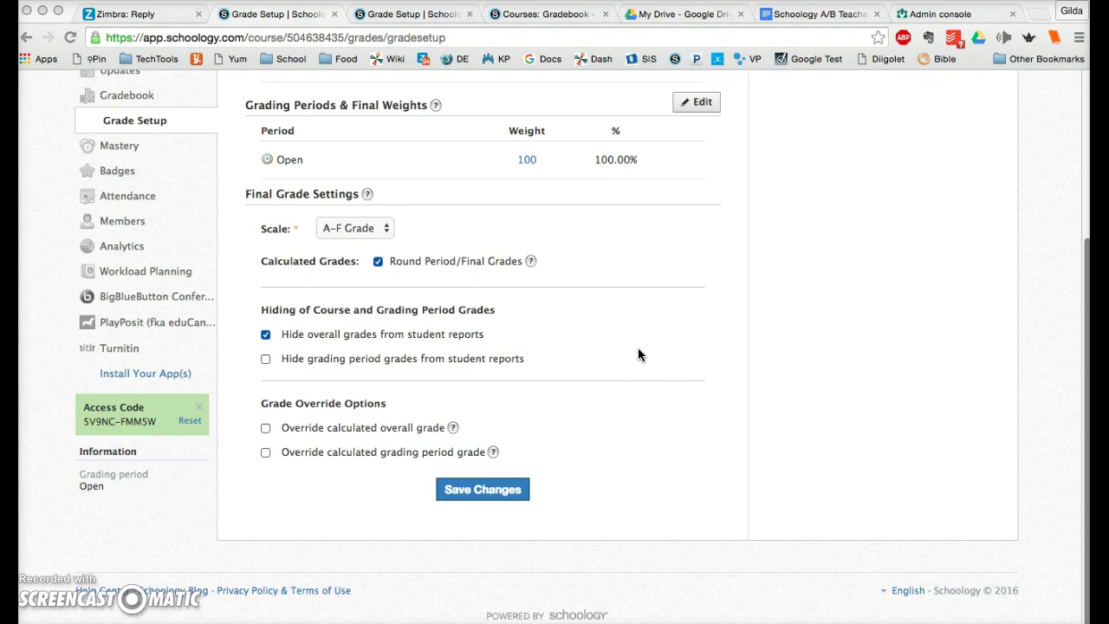
pyautogui.click(597, 351)
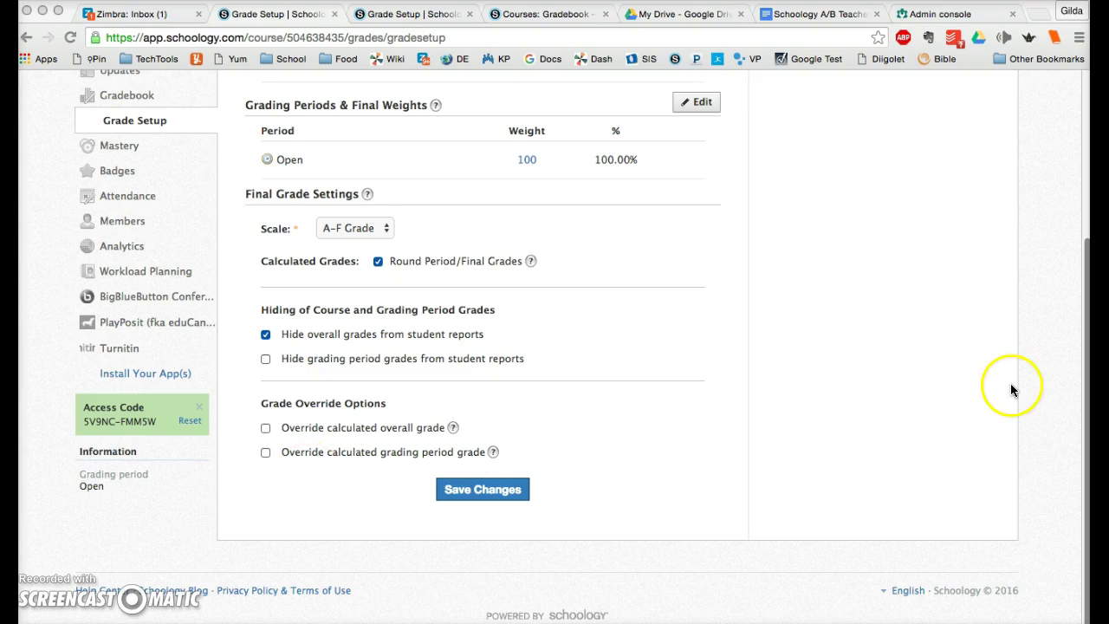
pyautogui.scroll(5, 966, 262)
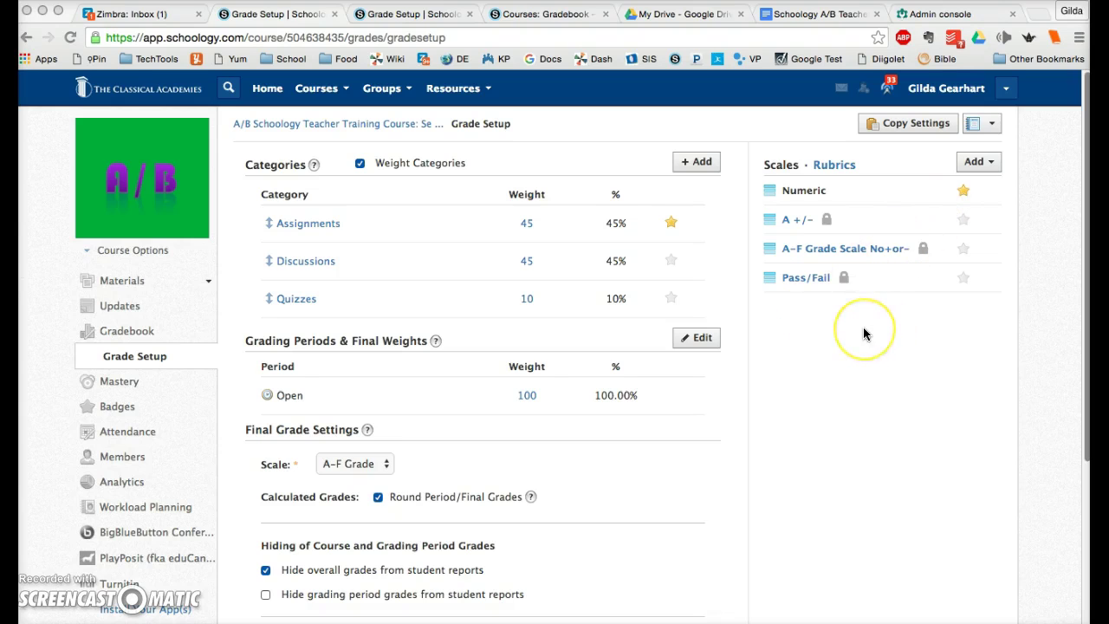
pyautogui.scroll(-2, 842, 367)
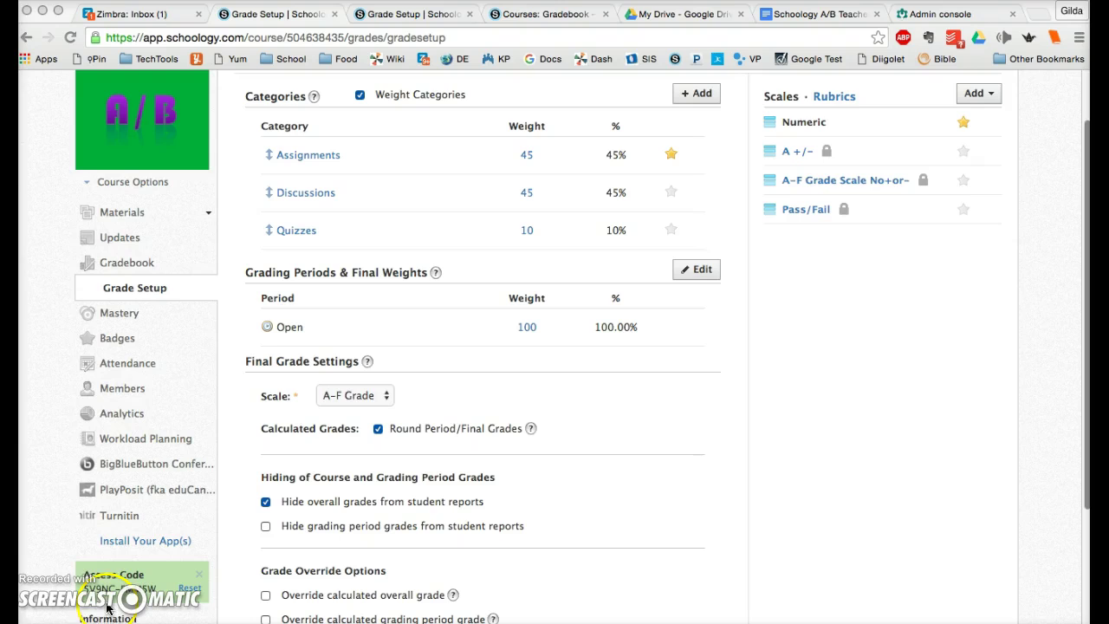
pyautogui.scroll(-4, 555, 563)
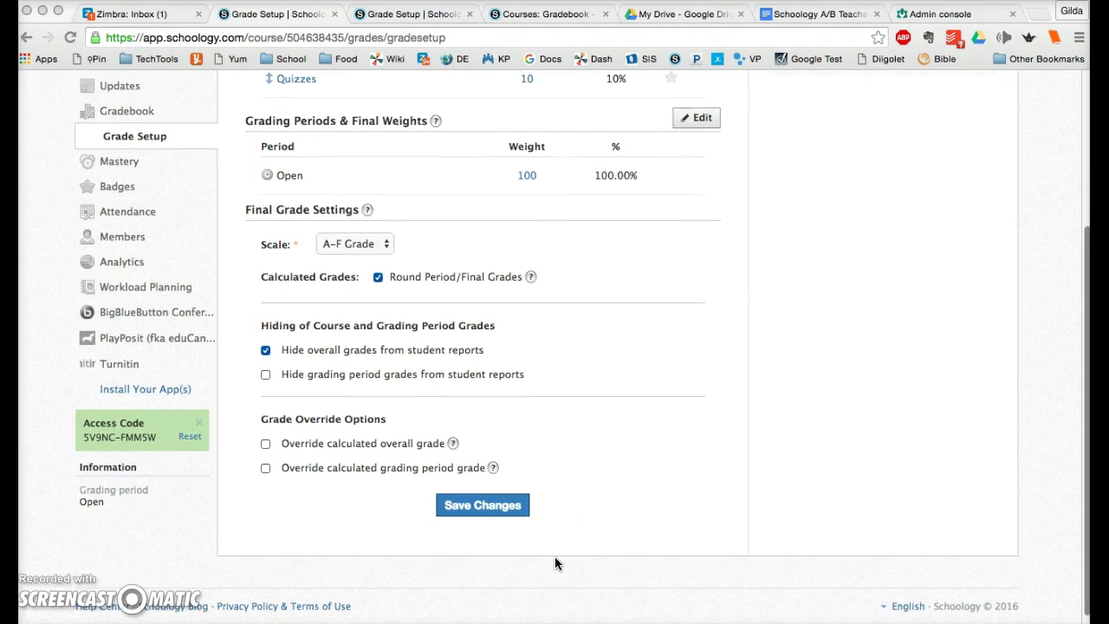
# Save the Grade Setup so the categories show 45.00%, 45.00% and 10.00%
pyautogui.click(482, 506)
pyautogui.click(481, 508)
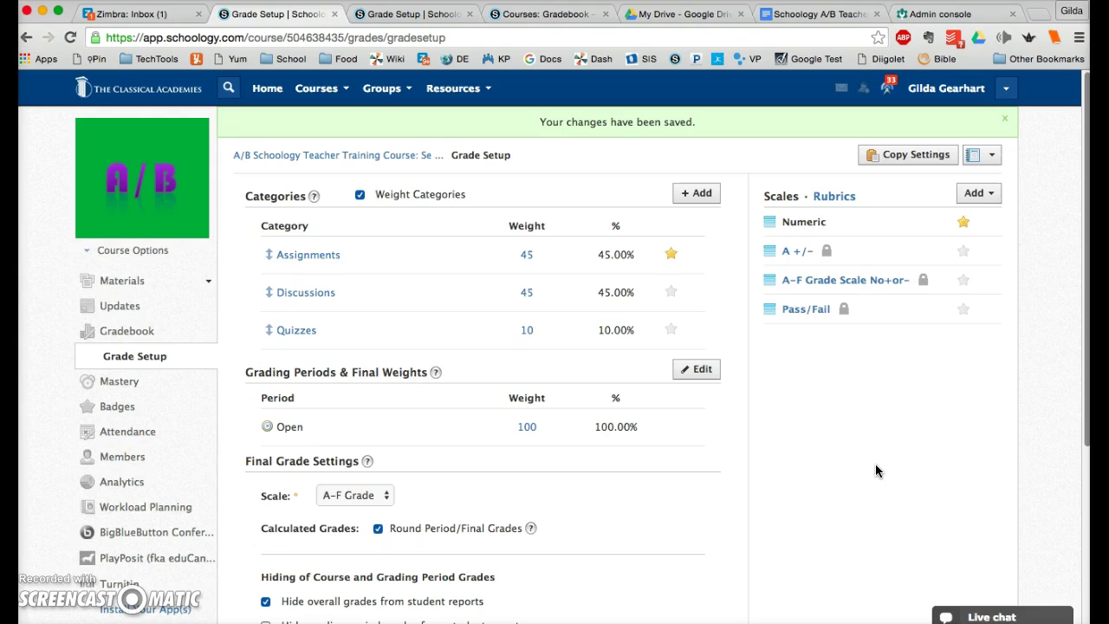
pyautogui.click(749, 471)
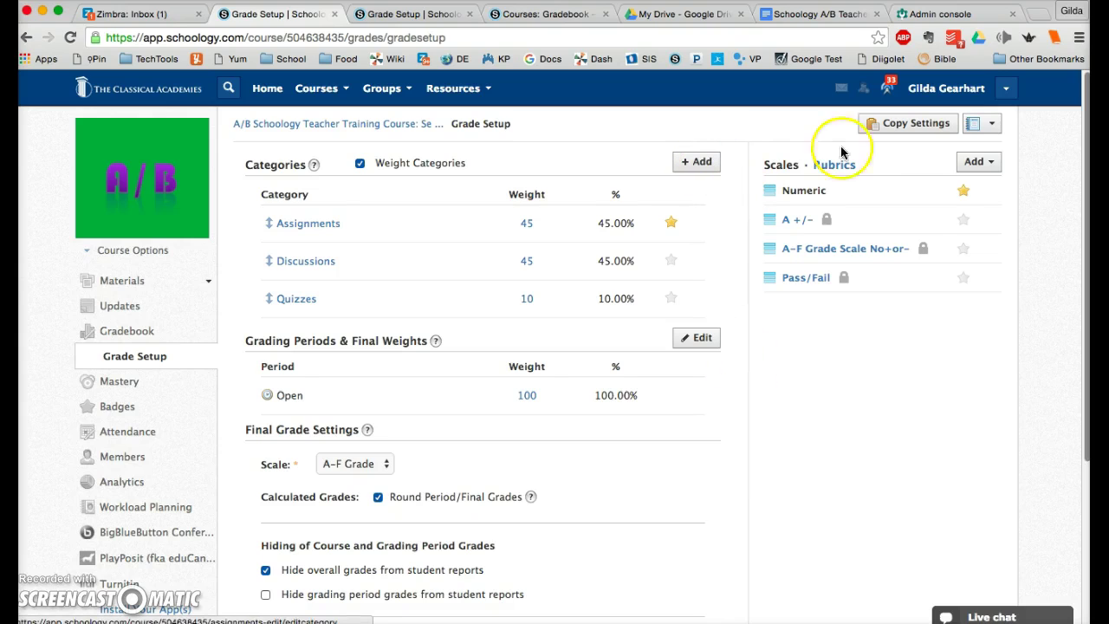
# Open Copy Settings for copying Categories, Grading Scales and Rubrics to other courses
pyautogui.click(907, 124)
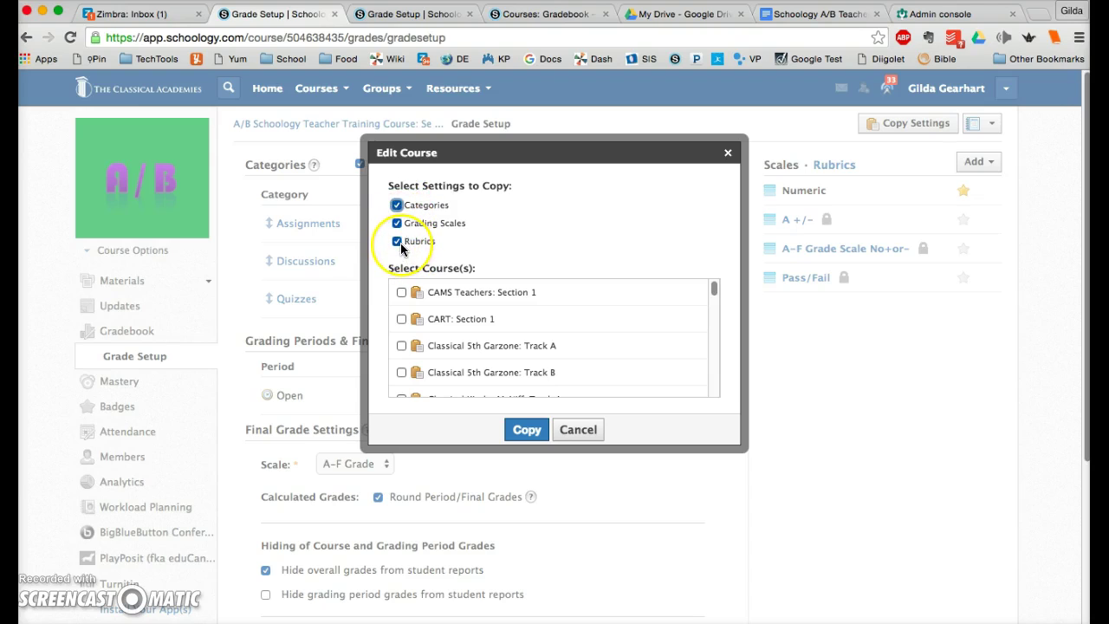
pyautogui.click(414, 326)
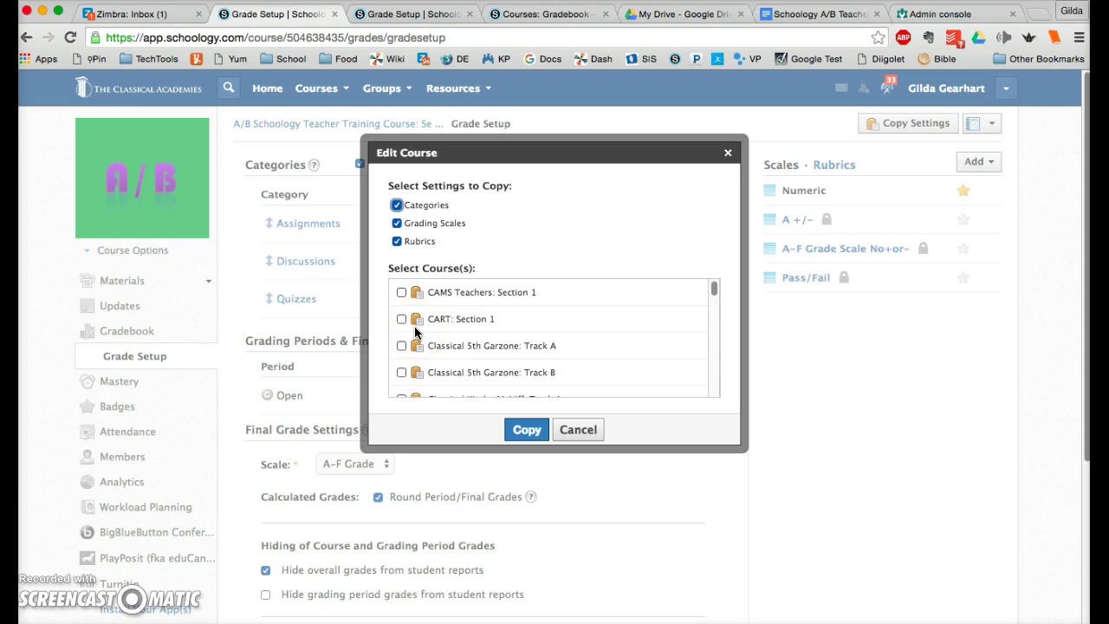
pyautogui.click(525, 434)
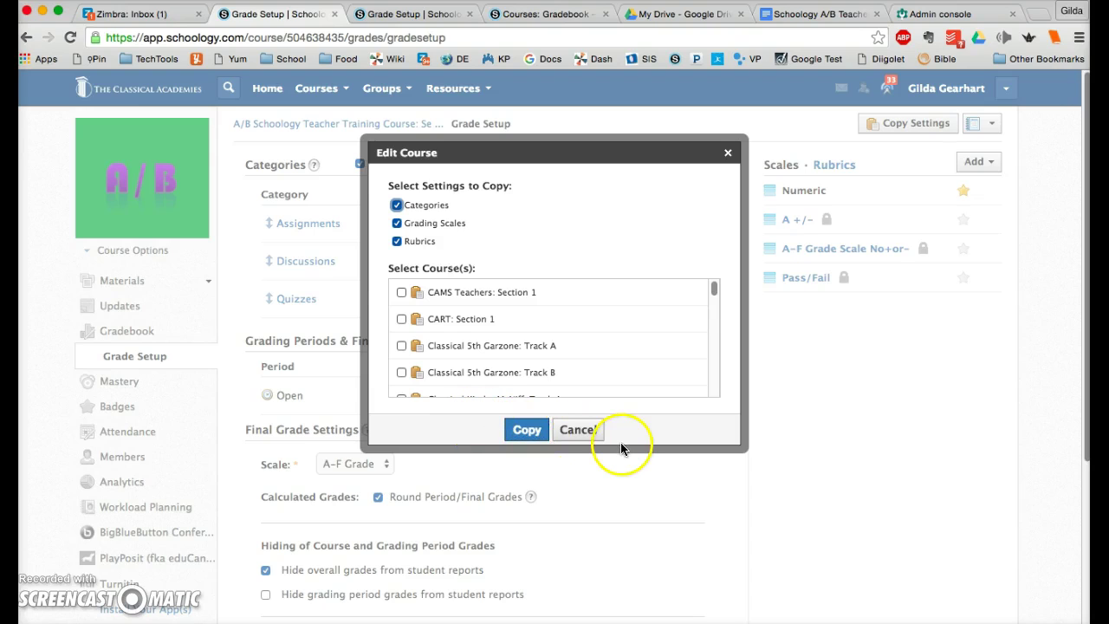